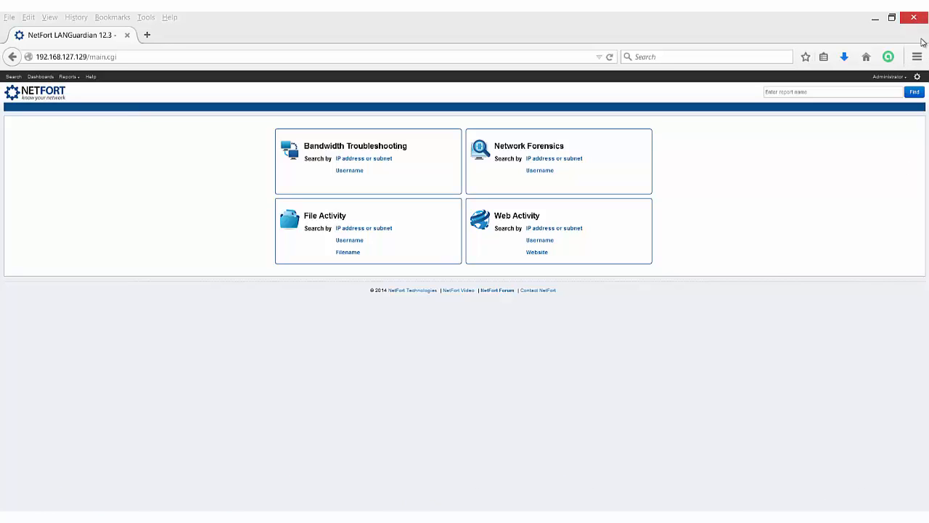
- Open the customisation page for local settings
mouse_move(919, 79)
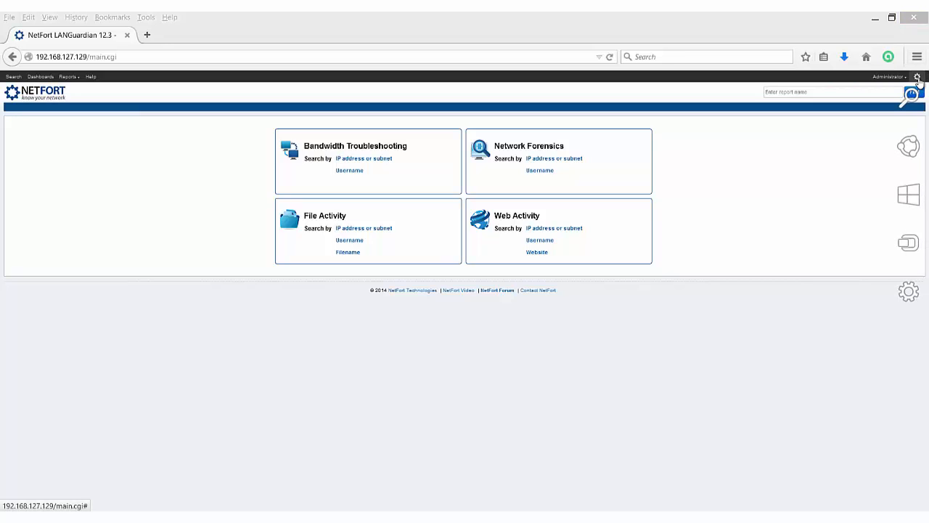
left_click(917, 77)
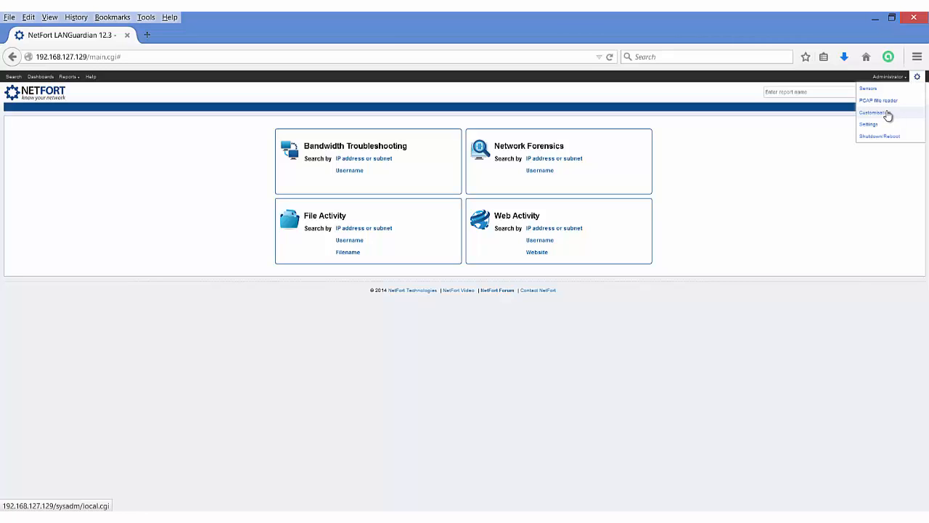
left_click_drag(907, 116, 875, 120)
left_click(878, 114)
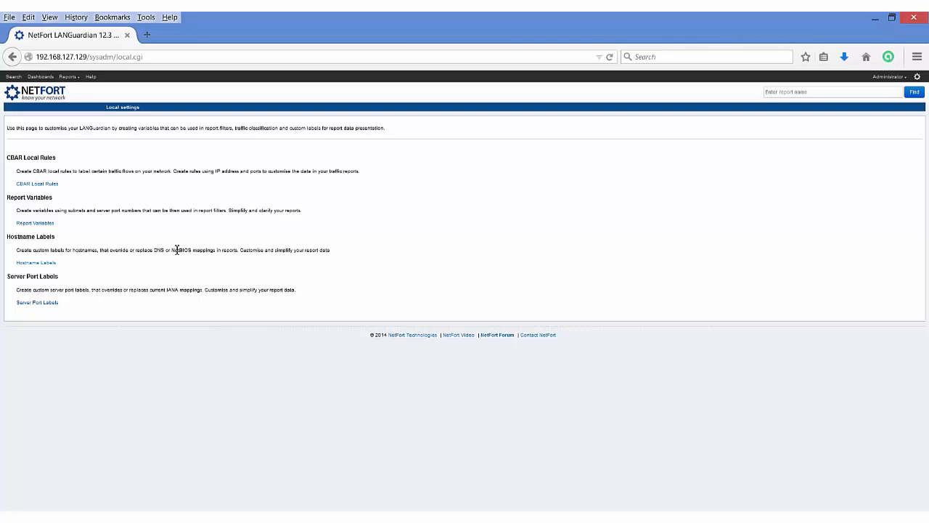
- Review the available customisation sections: CBAR Local Rules, Report Variables, Hostname Labels and Server Port Labels
left_click_drag(58, 156, 8, 161)
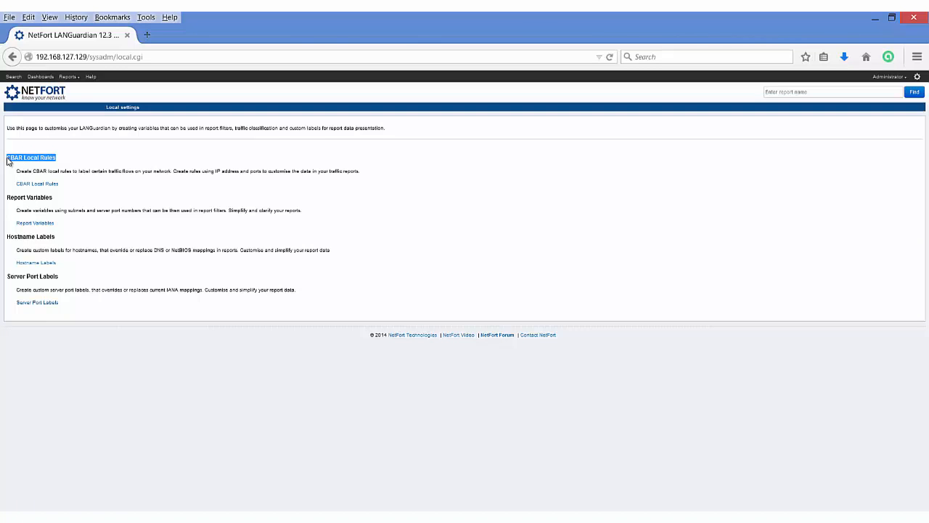
left_click_drag(60, 198, 9, 197)
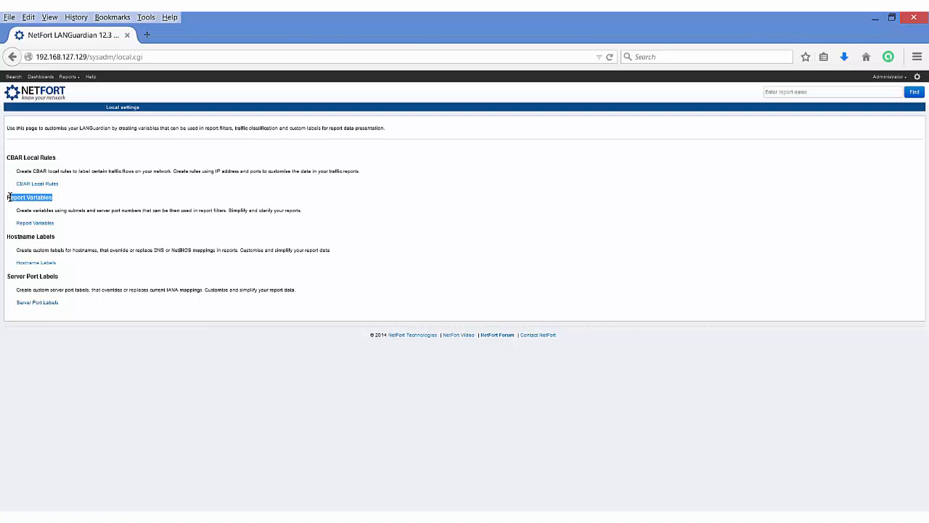
left_click(55, 240)
left_click_drag(55, 240, 6, 236)
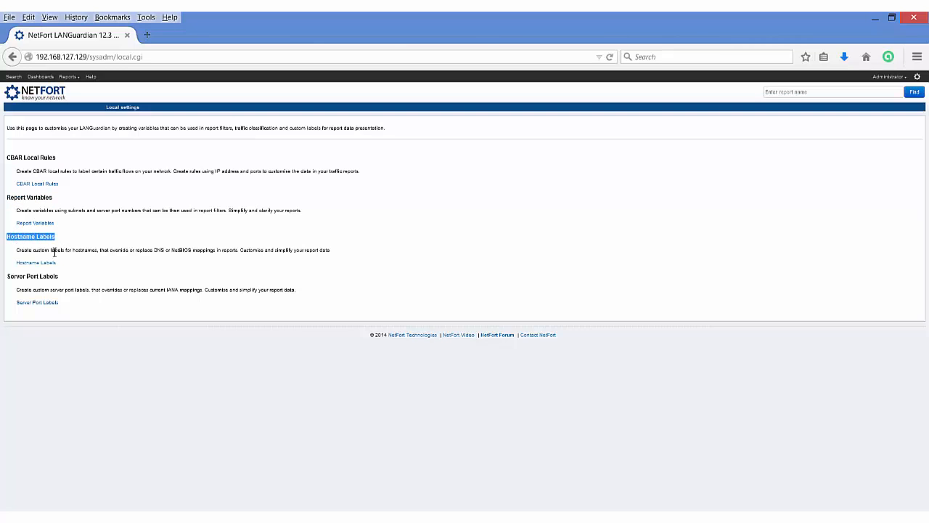
left_click_drag(64, 278, 8, 279)
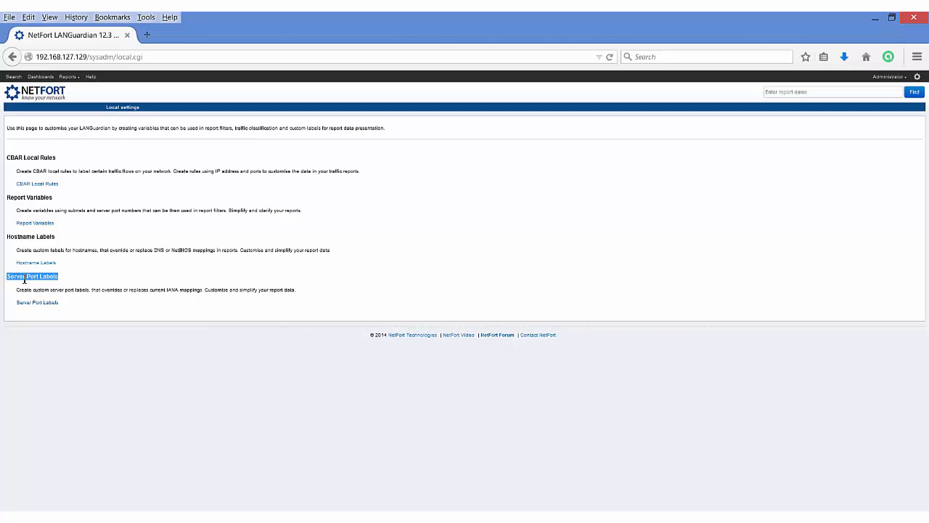
left_click(58, 157)
left_click_drag(58, 157, 9, 158)
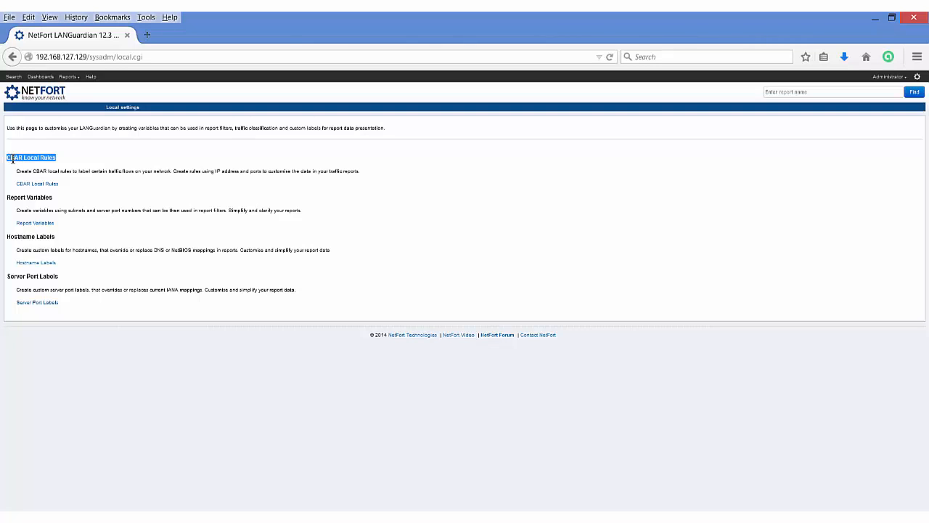
left_click(71, 186)
- Run the CBAR Top Protocols report for the last hour, examine its Not classified entry and return to the local settings
left_click(69, 76)
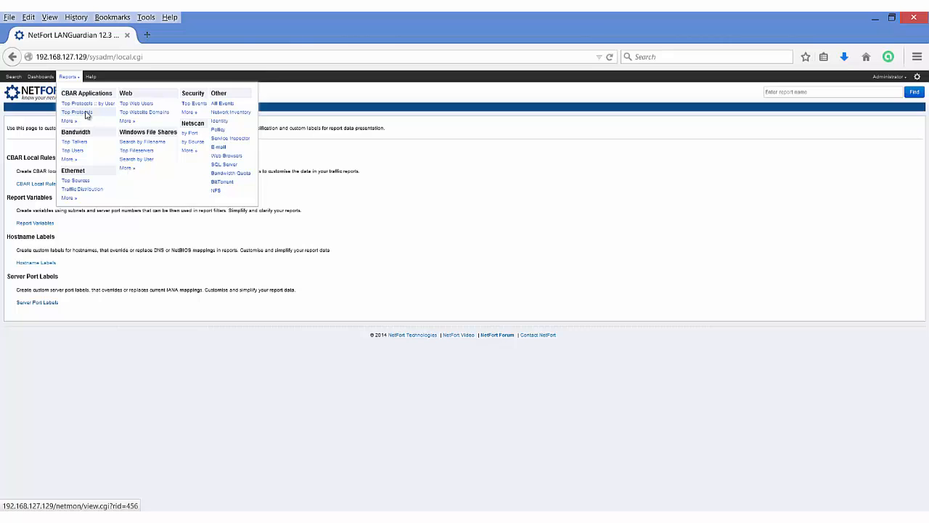
left_click(86, 115)
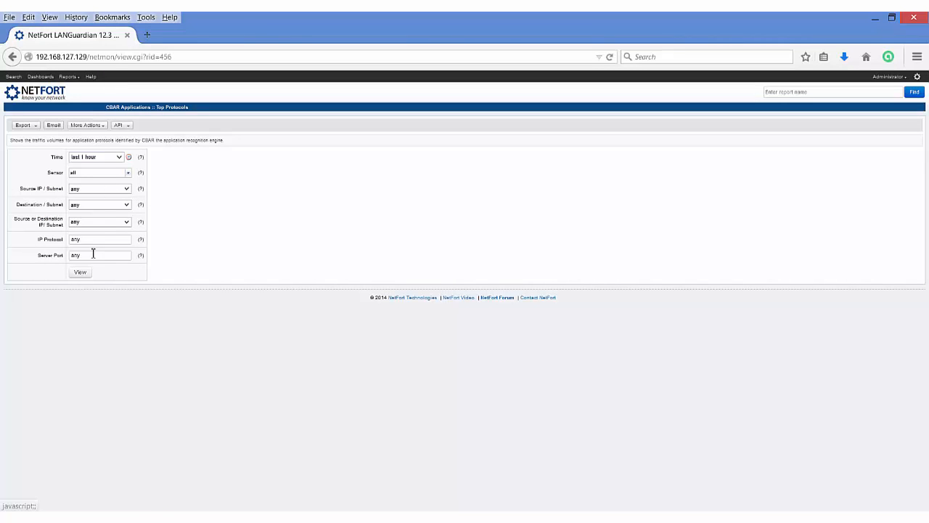
left_click(80, 273)
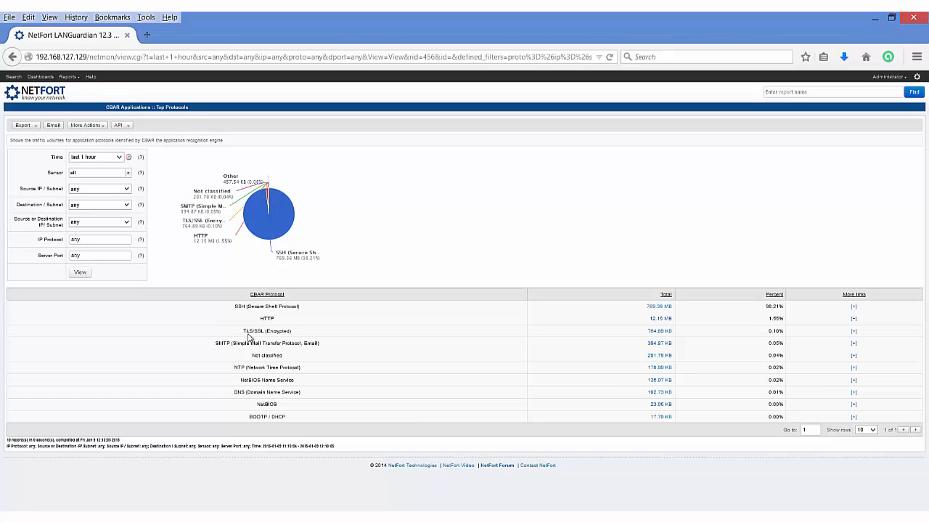
left_click_drag(285, 356, 255, 358)
left_click(12, 58)
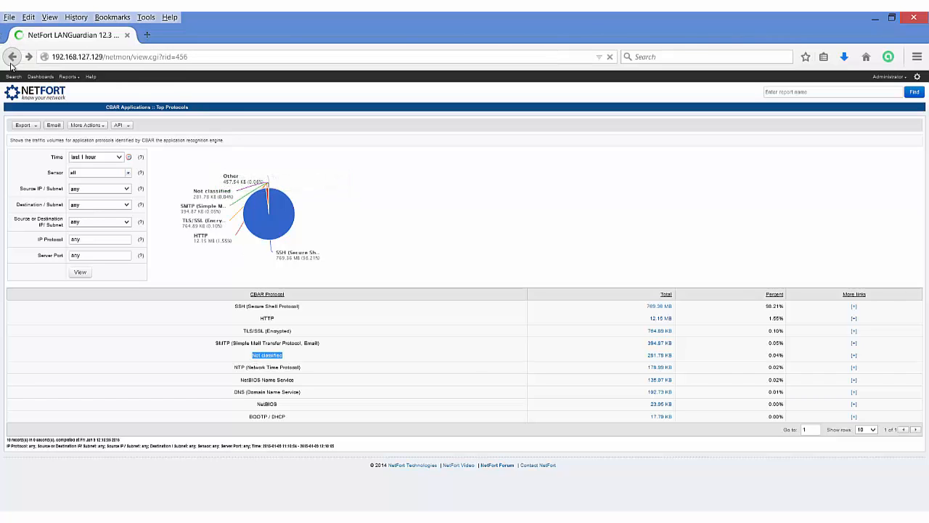
left_click(11, 61)
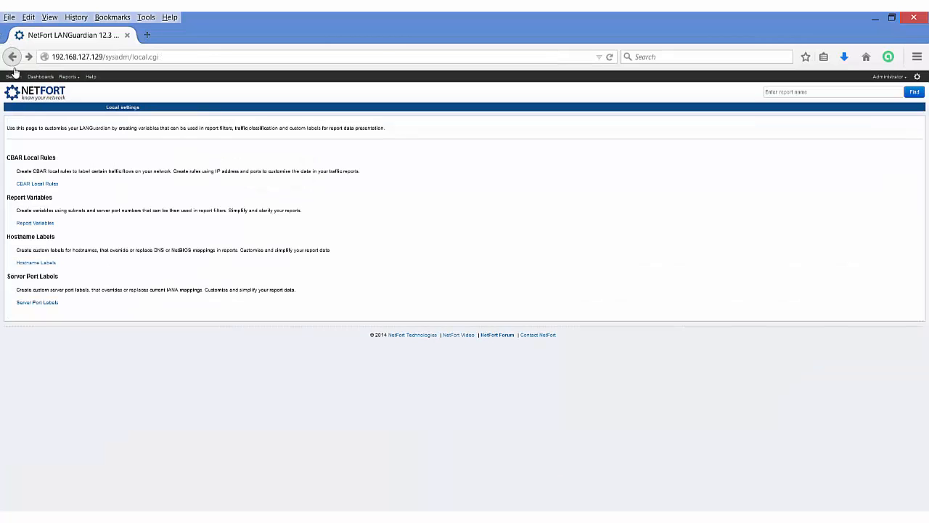
- Open the form for a new CBAR local rule and look through its source and destination IP and port fields
left_click(45, 186)
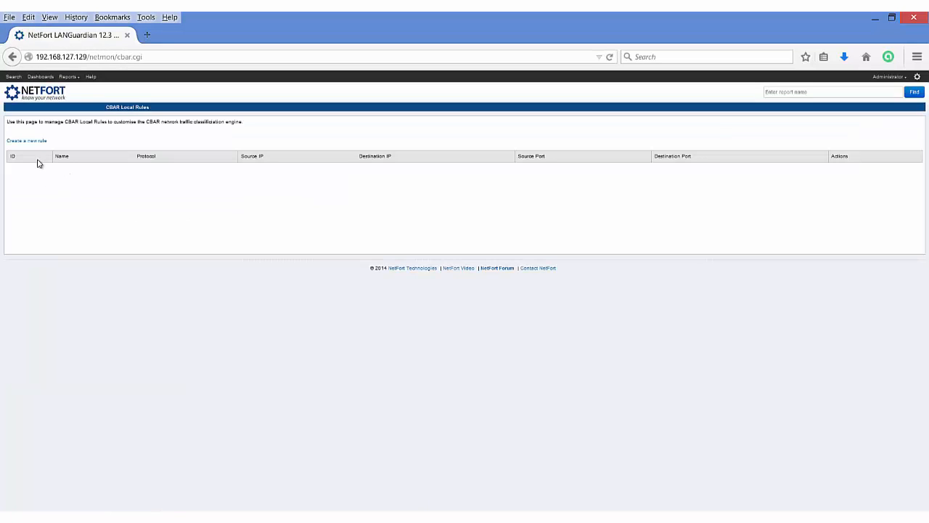
left_click(31, 142)
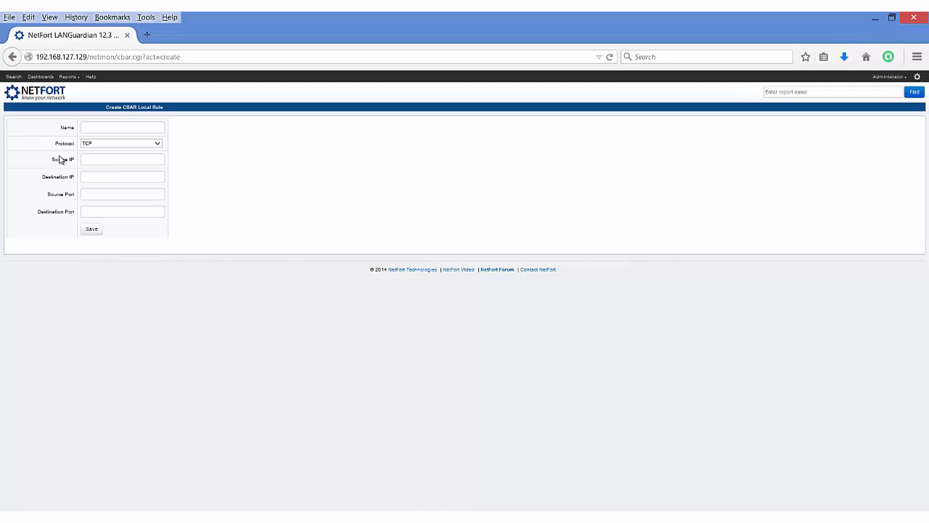
left_click(113, 159)
left_click(104, 177)
left_click(103, 193)
left_click(104, 213)
- Fill in a TCP rule named BackupTraffic with destination port 4435, and return to the local settings without saving it
left_click(104, 127)
type("Backup")
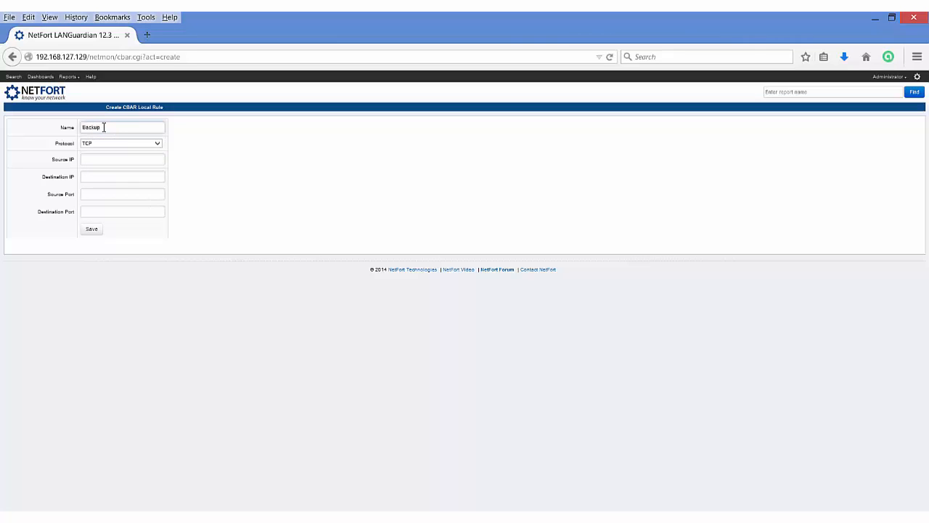
type("Traffic")
left_click(89, 210)
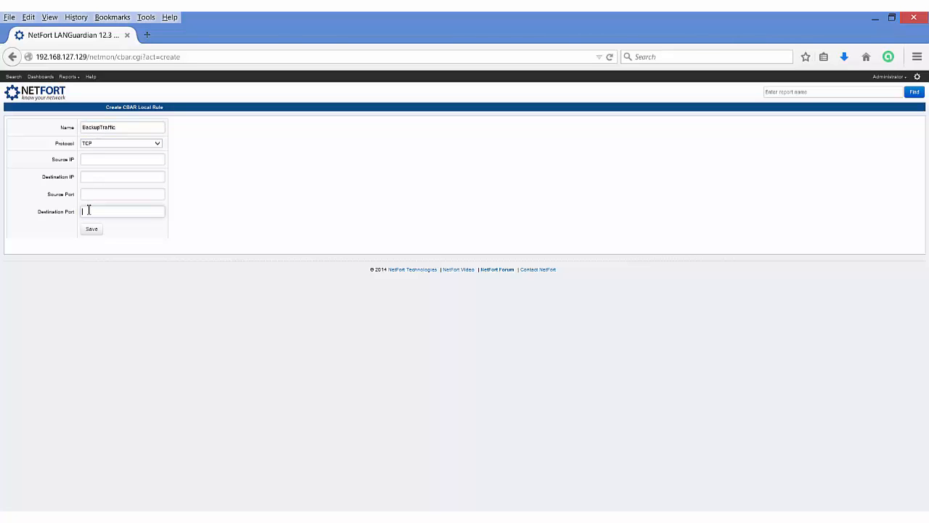
type("4435")
left_click(12, 57)
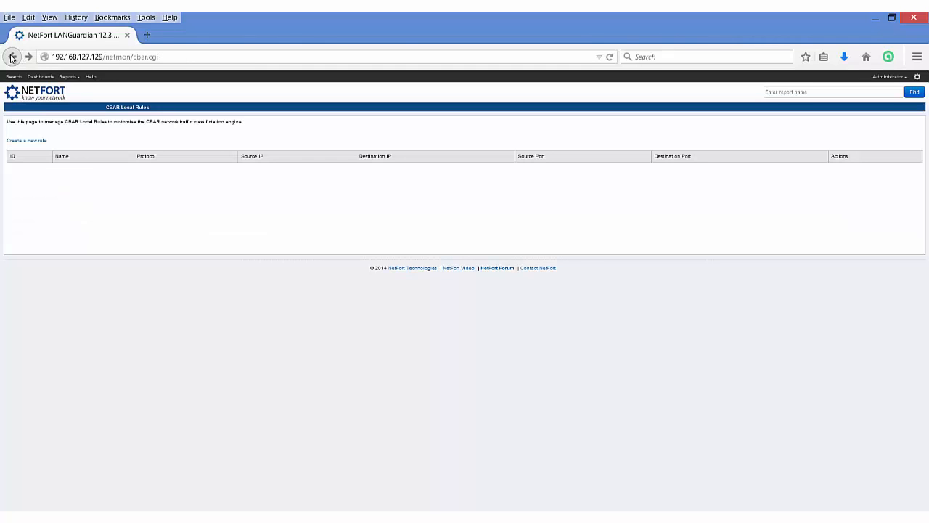
left_click(11, 57)
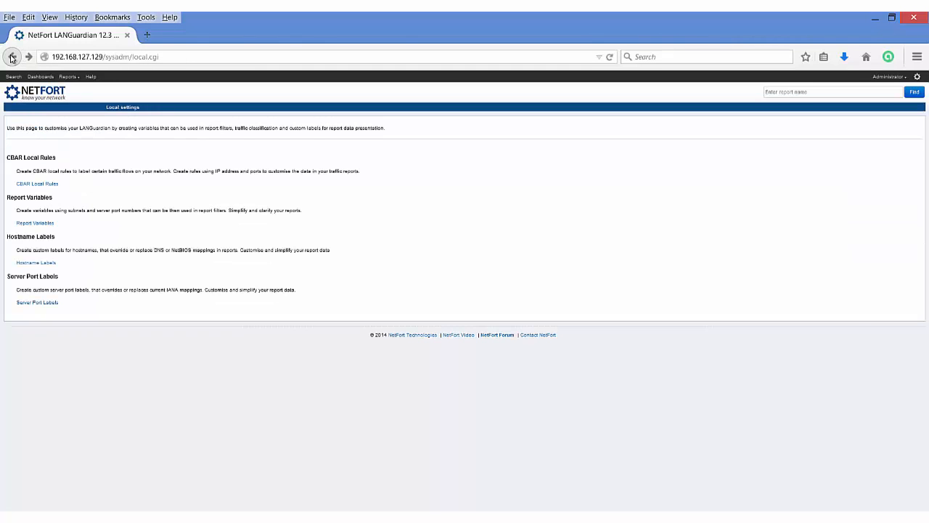
- Start a new report variable and name it Commonwebports
left_click(36, 224)
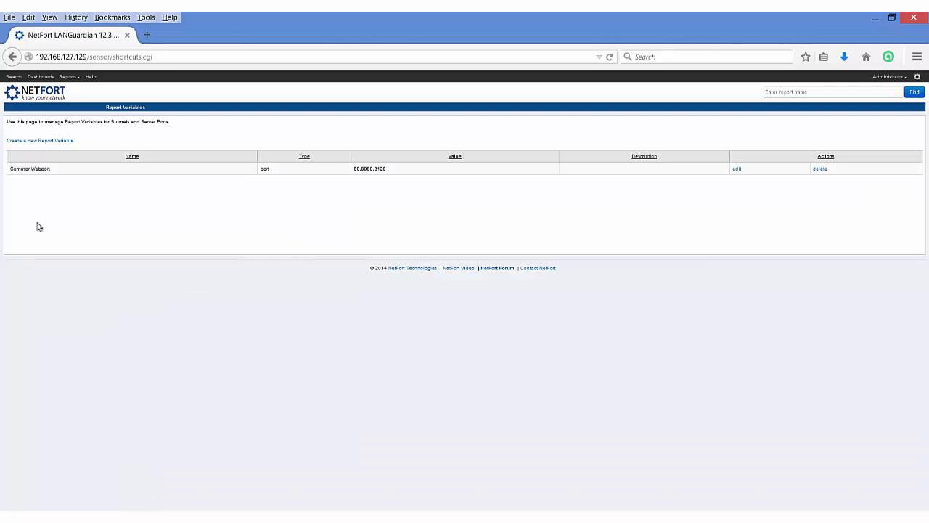
left_click(52, 143)
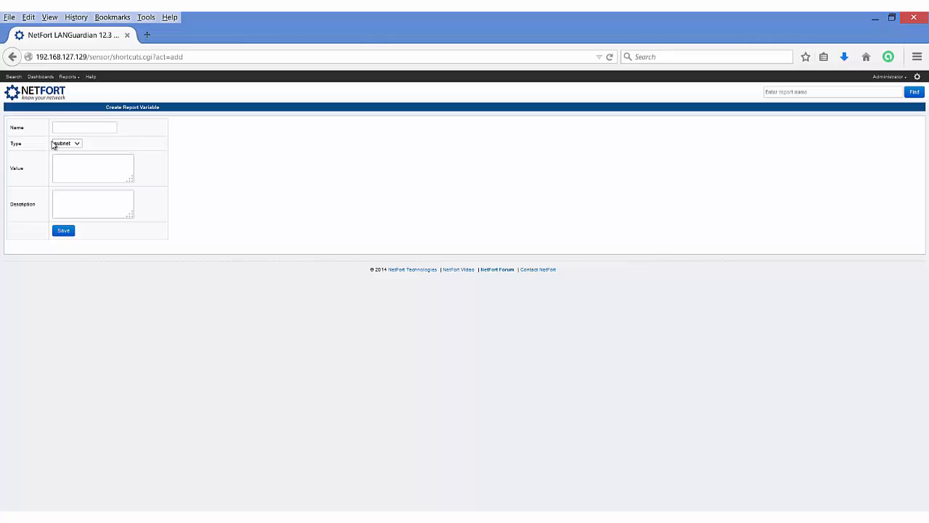
left_click(58, 144)
left_click(68, 175)
left_click(72, 128)
type("Commo")
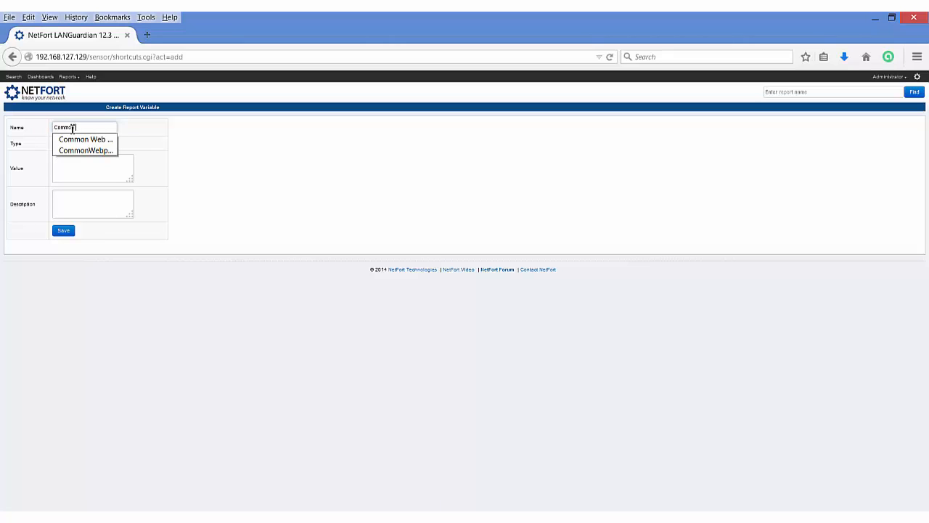
type("nwebports")
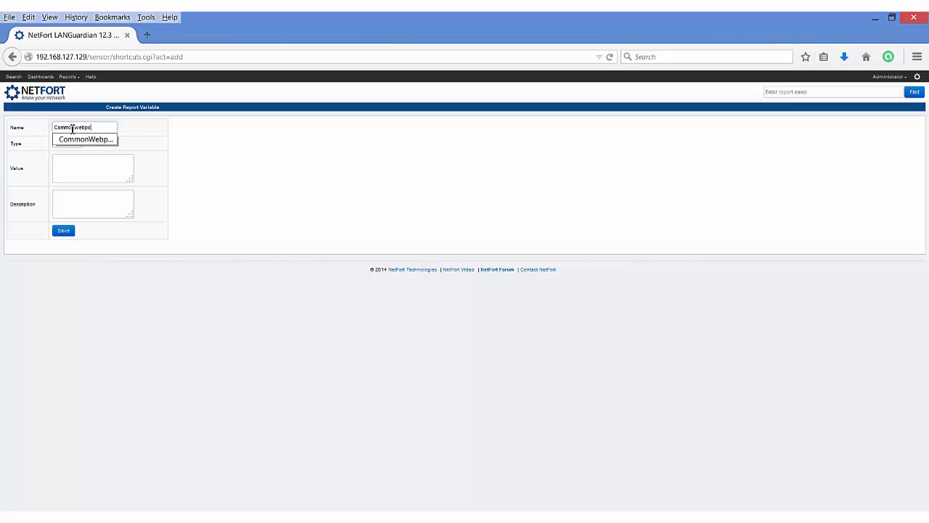
- Set the Commonwebports variable's type to port with the value 80,443,445, leave the description empty and save it
left_click(64, 144)
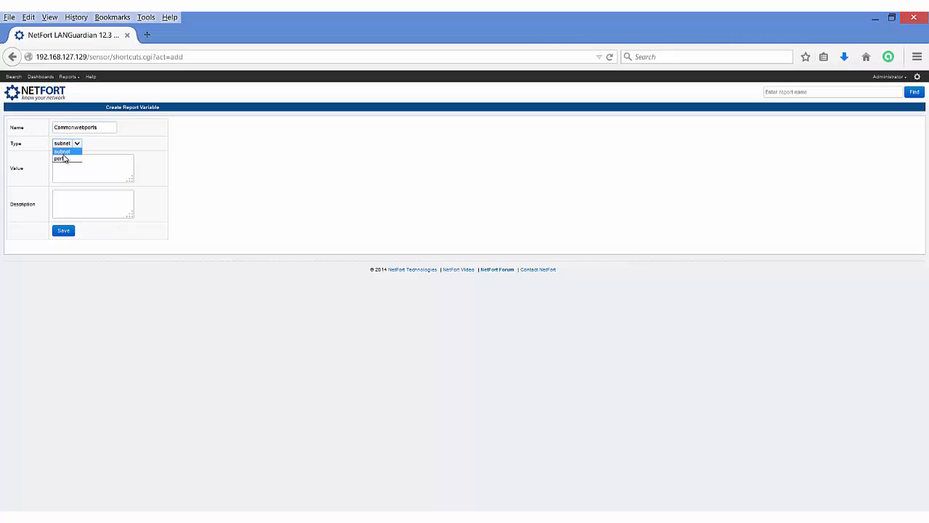
left_click(64, 157)
left_click(64, 162)
type("80,")
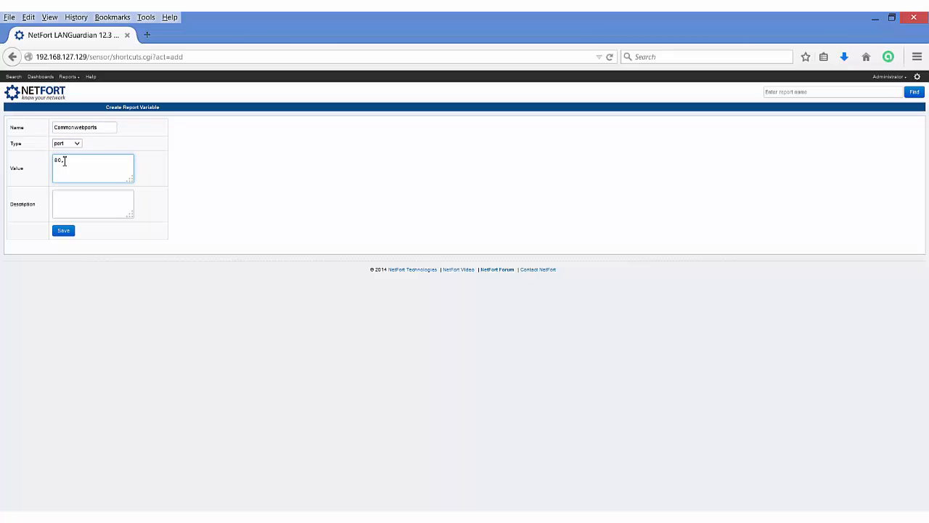
type("443,465")
left_click(77, 214)
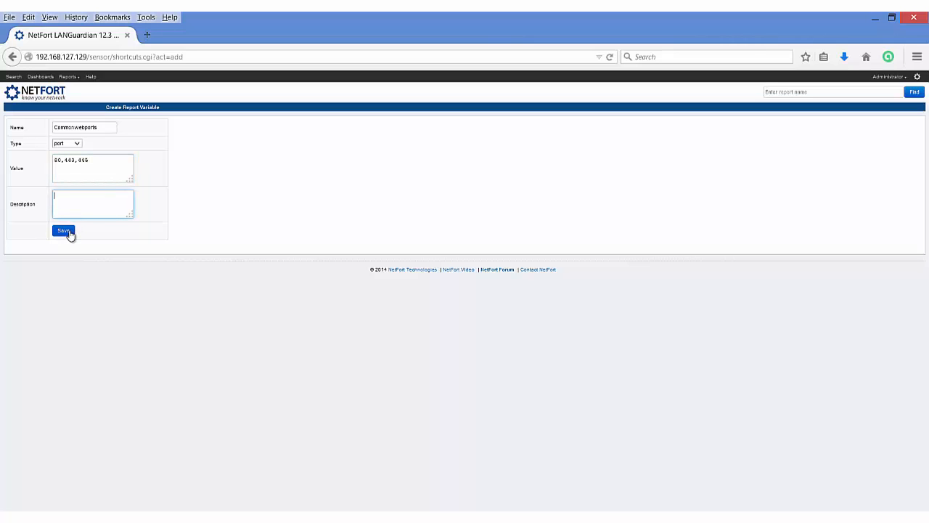
left_click(64, 231)
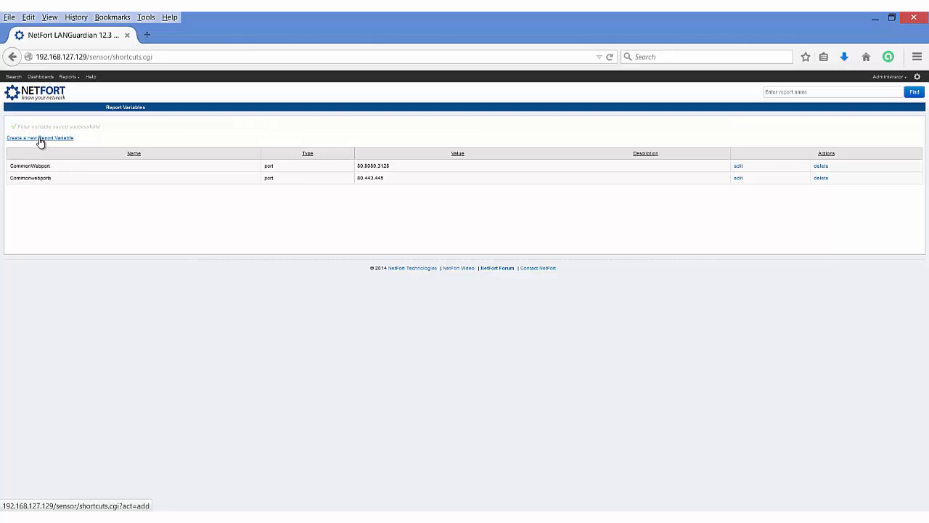
- Create and save a subnet report variable named Localnetwork with the value 192.168.127.0/24
left_click(40, 140)
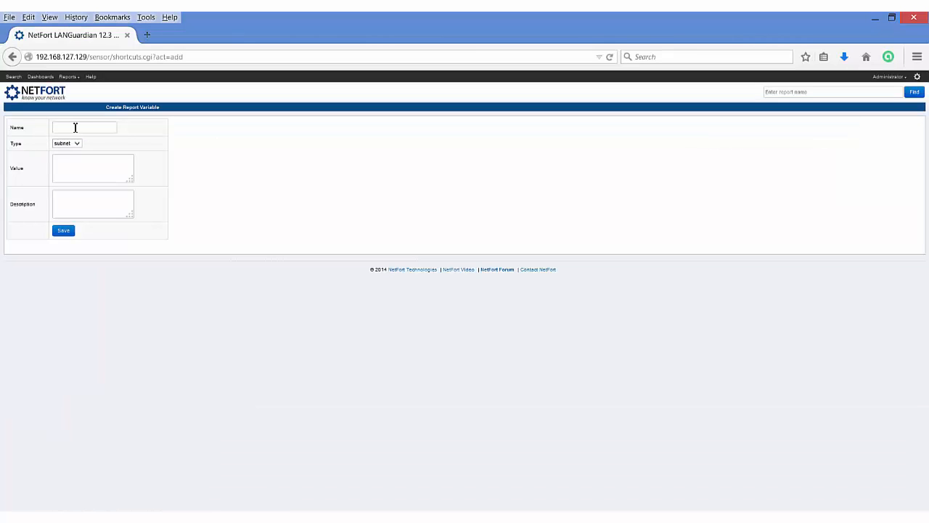
left_click(75, 128)
type("Localnetwork")
left_click(70, 164)
type("192.168")
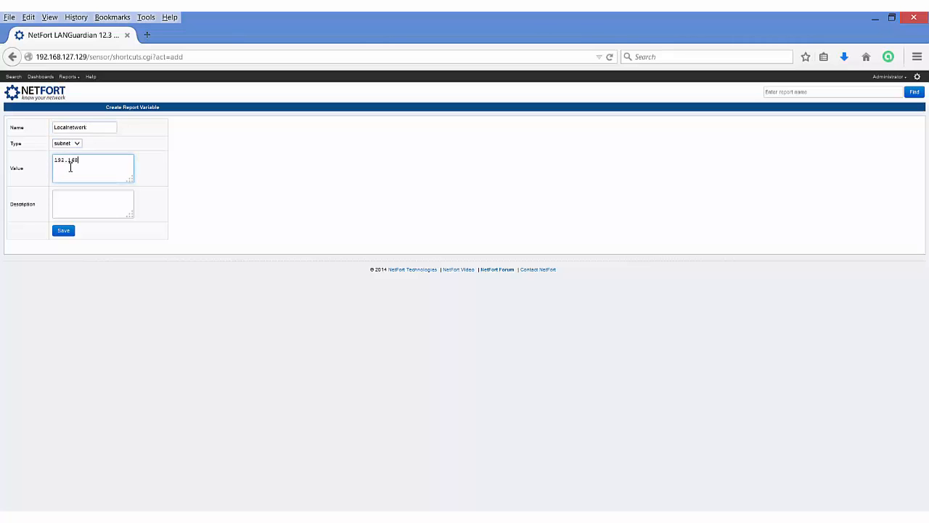
type(".127.0/24")
left_click(66, 232)
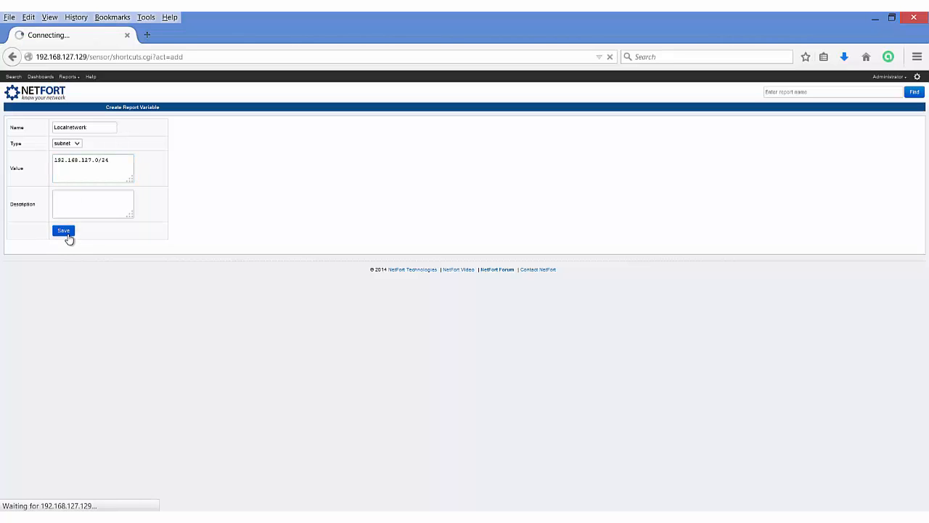
- Check the selectable subnets in the Bandwidth Troubleshooting search by IP address or subnet
left_click(12, 78)
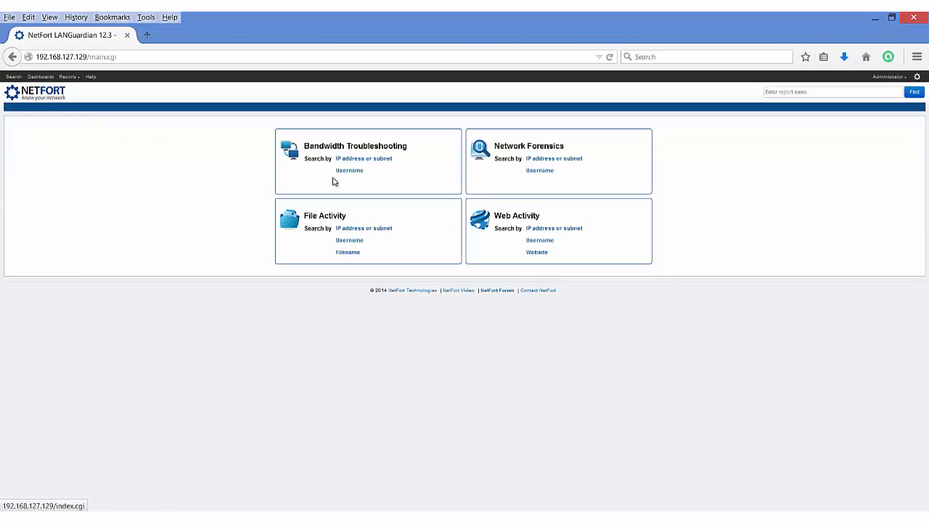
left_click(362, 159)
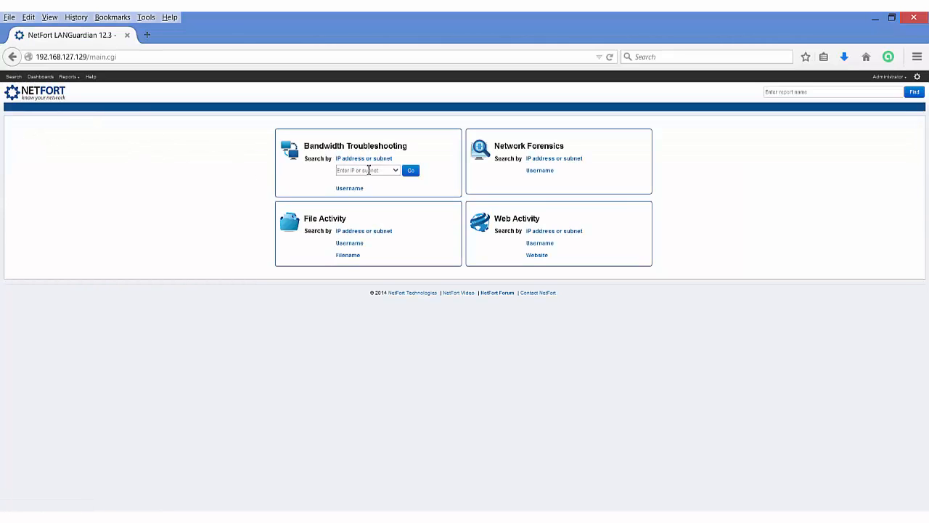
left_click(395, 171)
left_click(374, 180)
- Return to the customisation page and look over the Hostname Labels section and the available reports
left_click(919, 78)
left_click(892, 110)
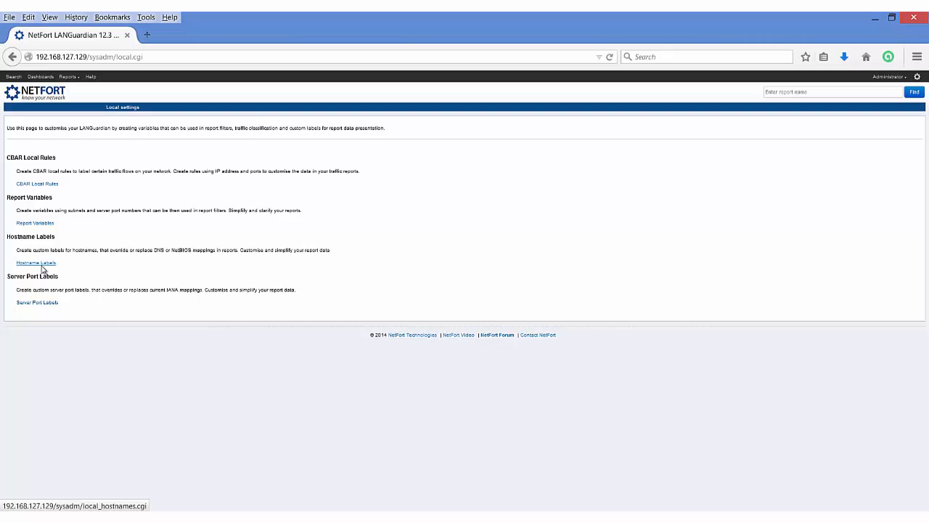
left_click(72, 78)
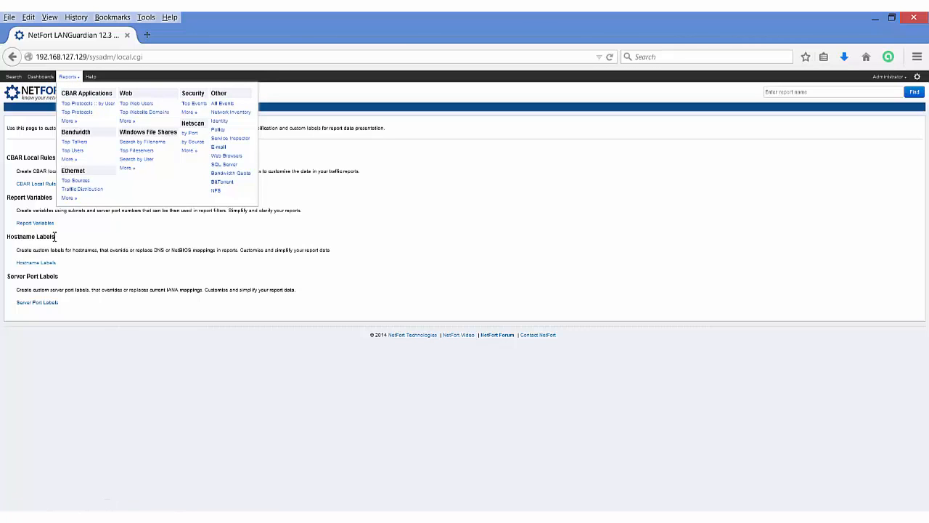
left_click_drag(54, 238, 11, 245)
left_click(12, 245)
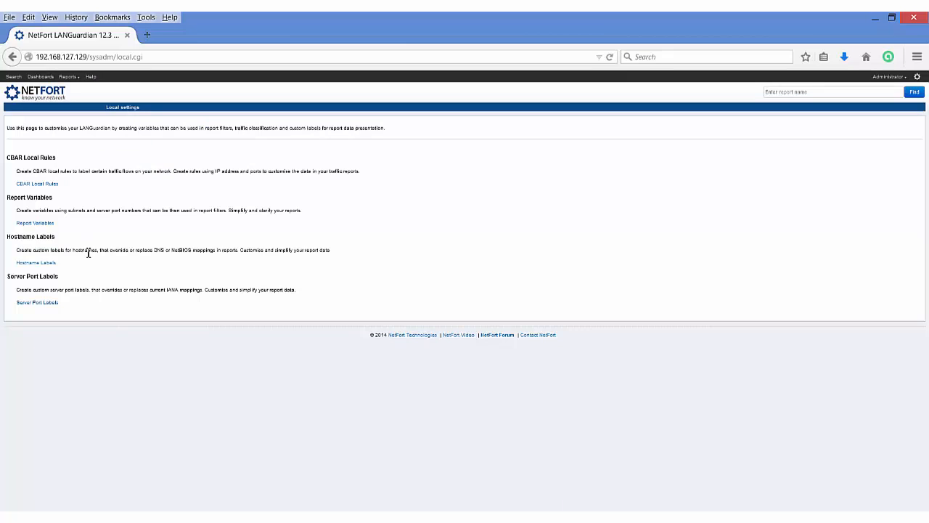
- Create and save a hostname label named BackUpServer for IP address 192.168.127.148
left_click(29, 263)
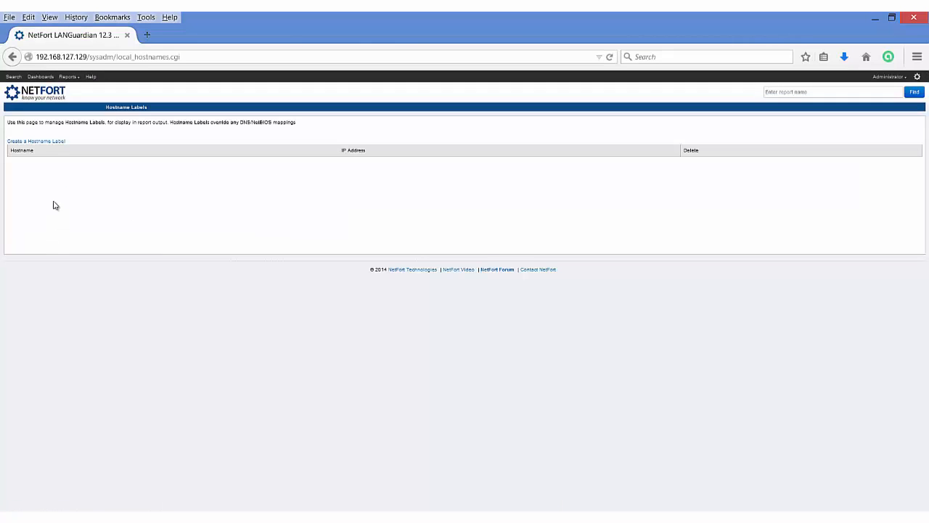
left_click(42, 142)
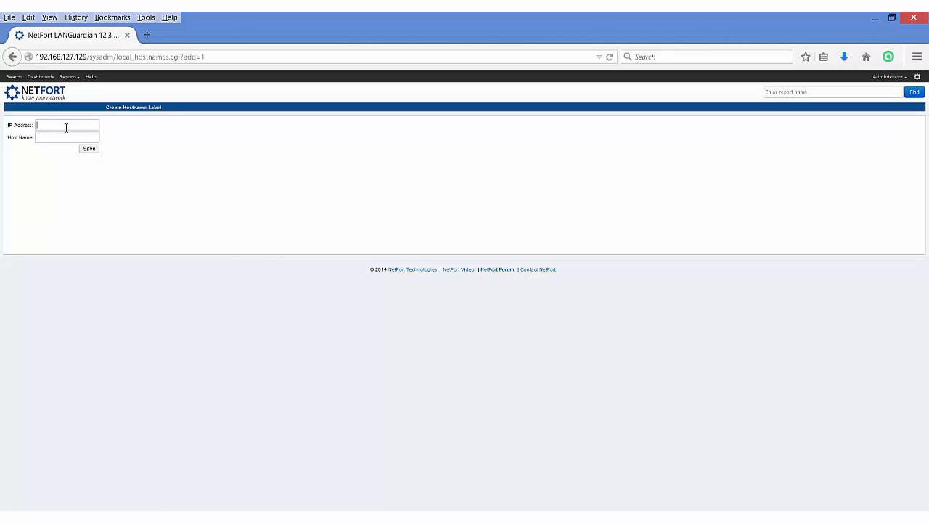
left_click(67, 127)
type("BackUp")
type("Server")
type("192.168.127.")
type("148")
left_click(89, 151)
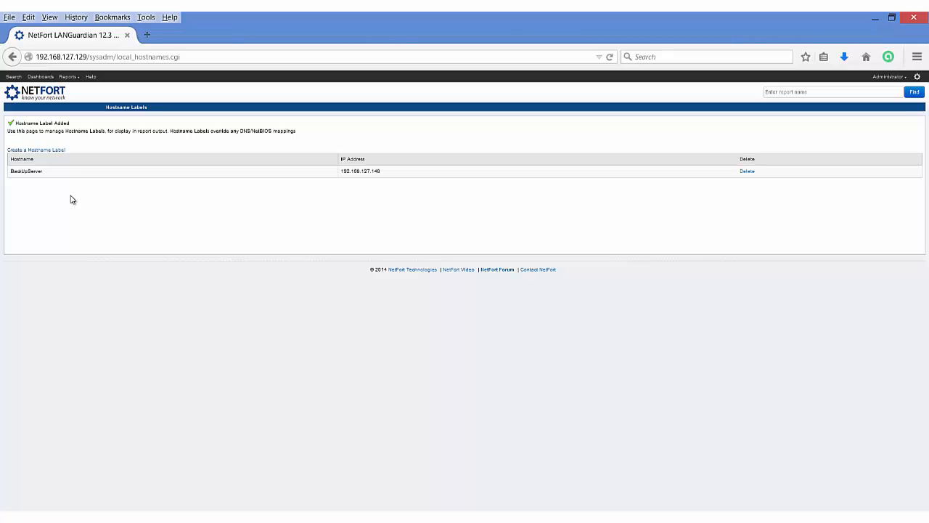
- Return to the customisation page, then create and save a server port label named InternetCRM for port 3343
left_click(894, 77)
left_click(887, 113)
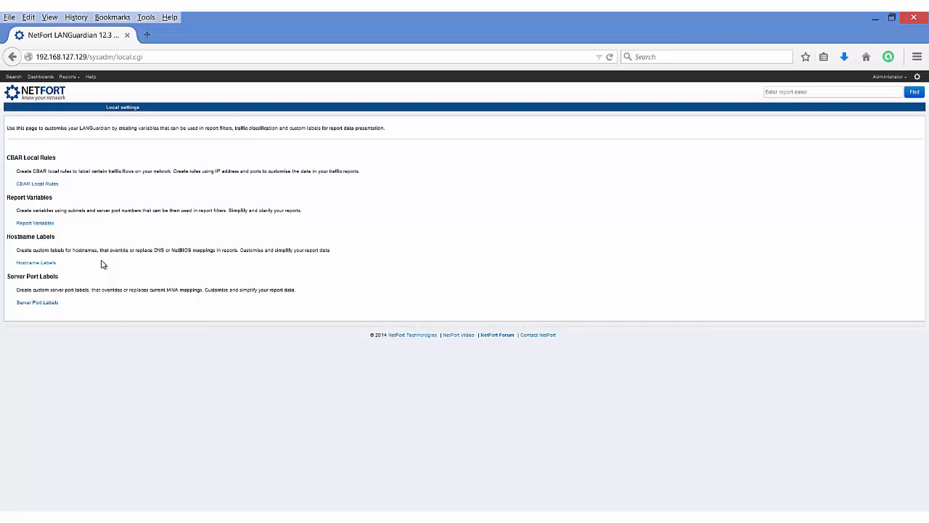
left_click(46, 305)
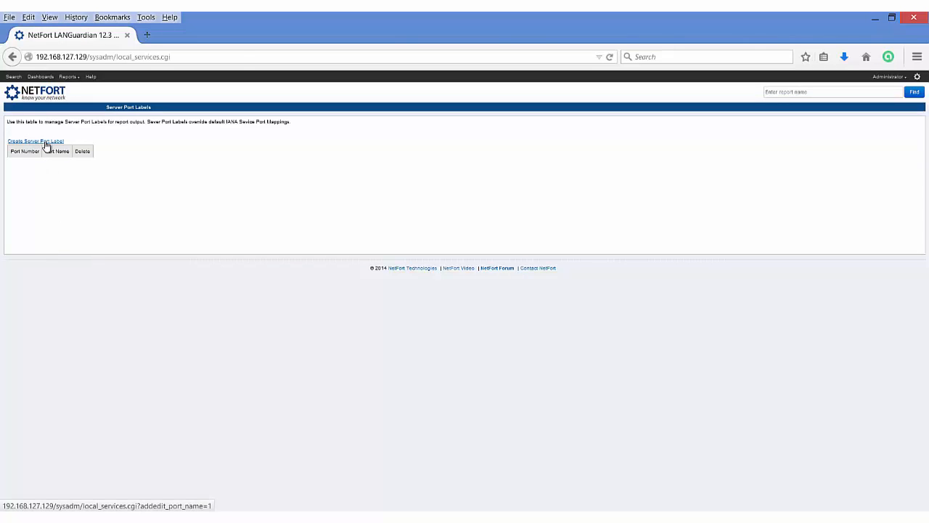
left_click(45, 143)
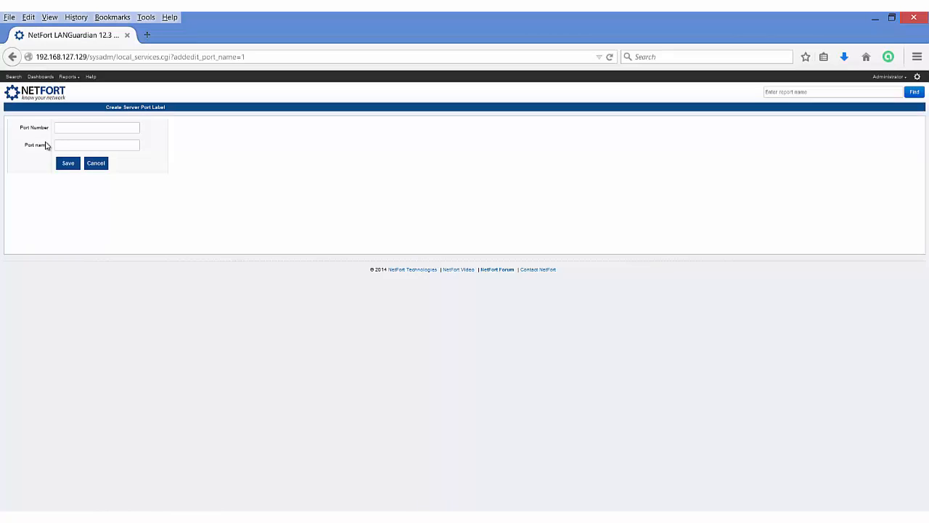
left_click(66, 127)
left_click(66, 143)
type("h")
type("ternet")
type("CRM")
left_click(74, 128)
type("3343")
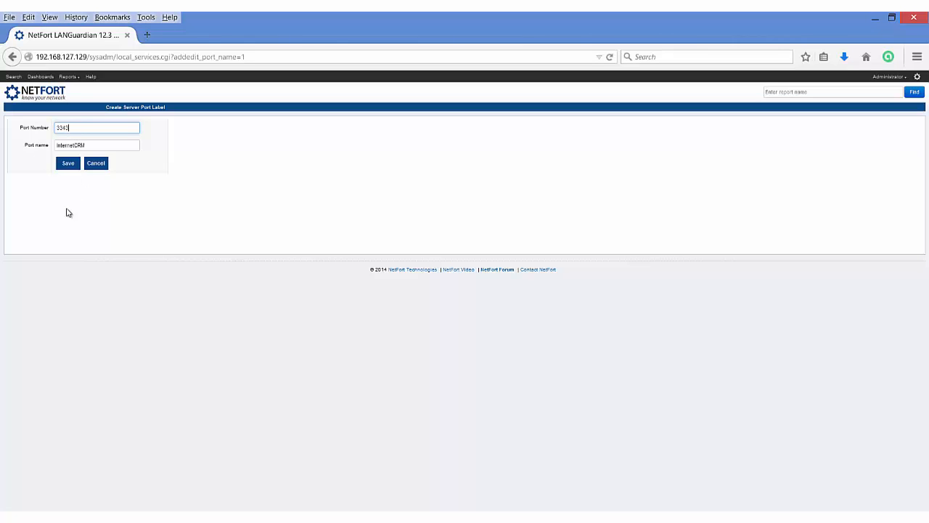
left_click(67, 163)
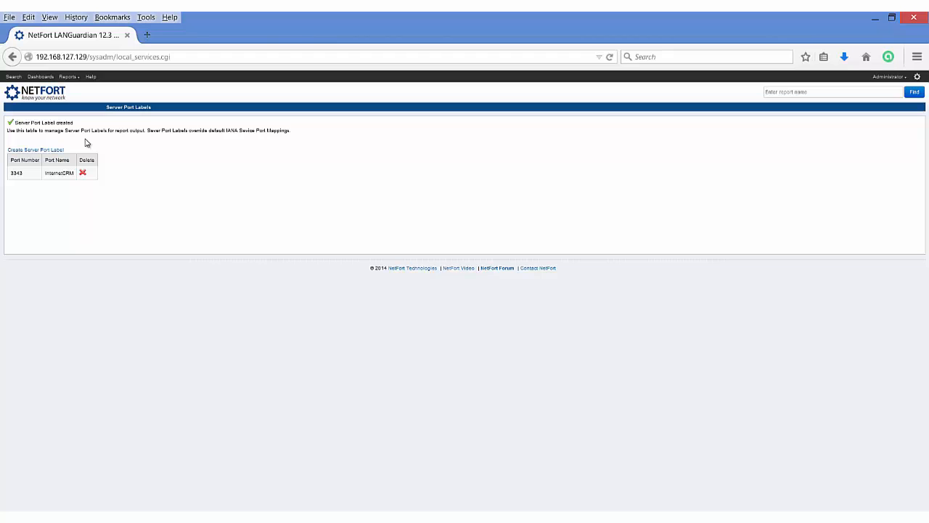
- Look at the CBAR Applications Top Protocols report filters and the full list of Bandwidth reports
left_click(72, 79)
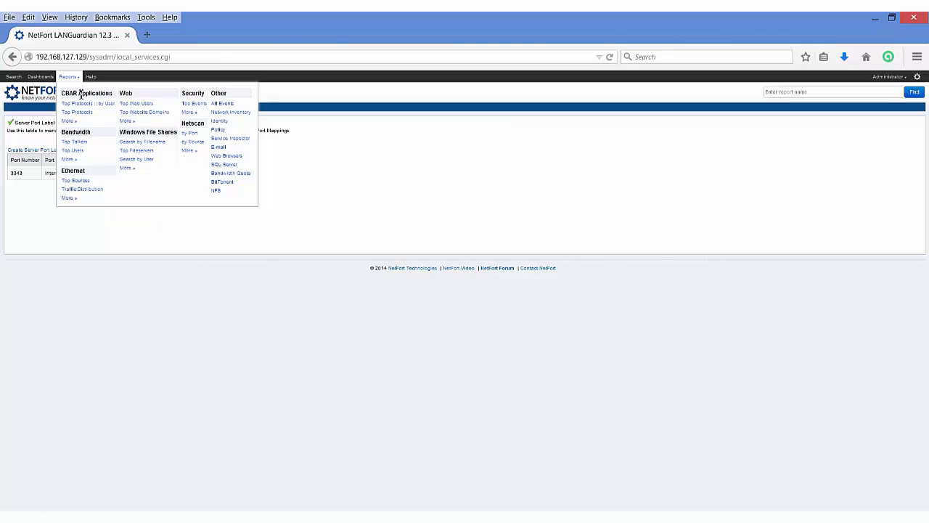
left_click(95, 115)
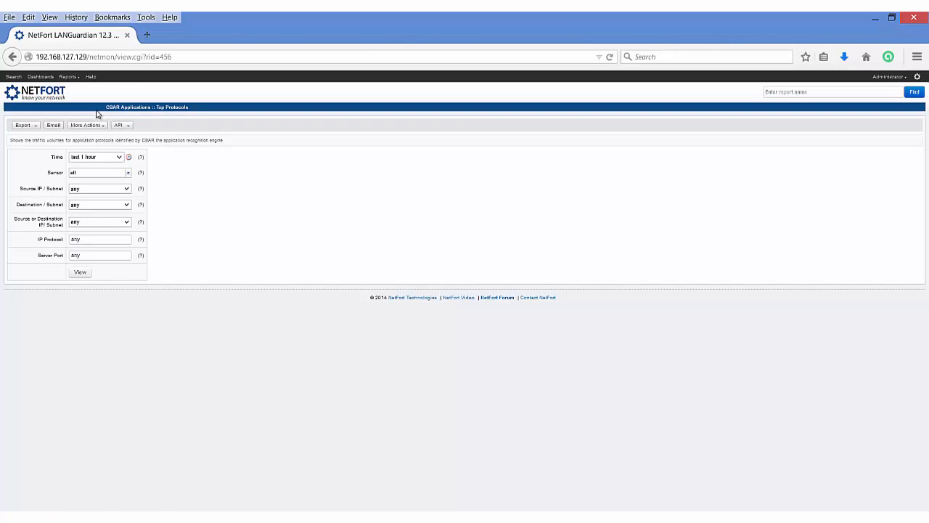
left_click(75, 78)
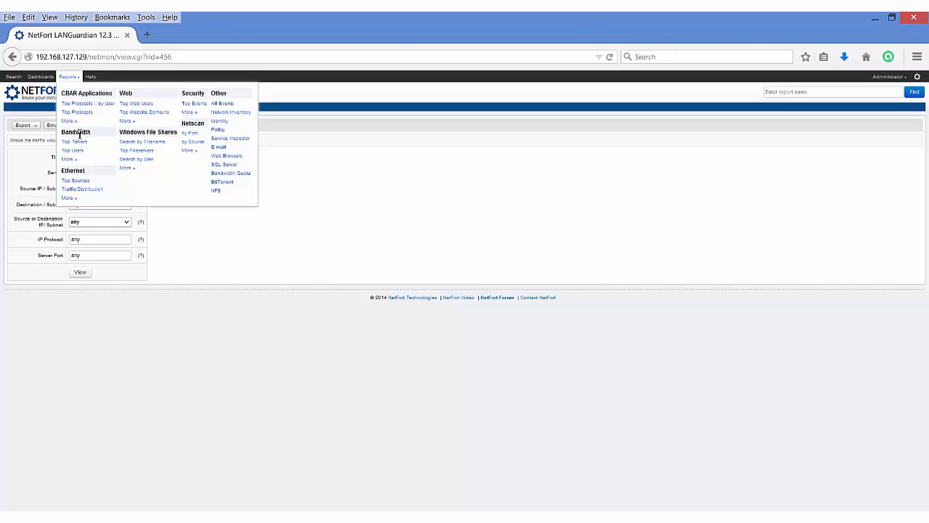
left_click(71, 159)
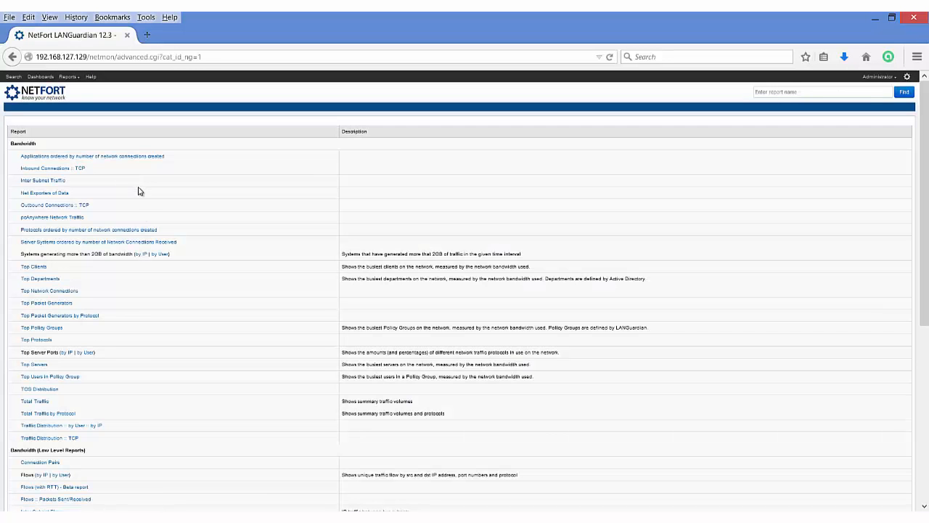
scroll(143, 215, "down", 4)
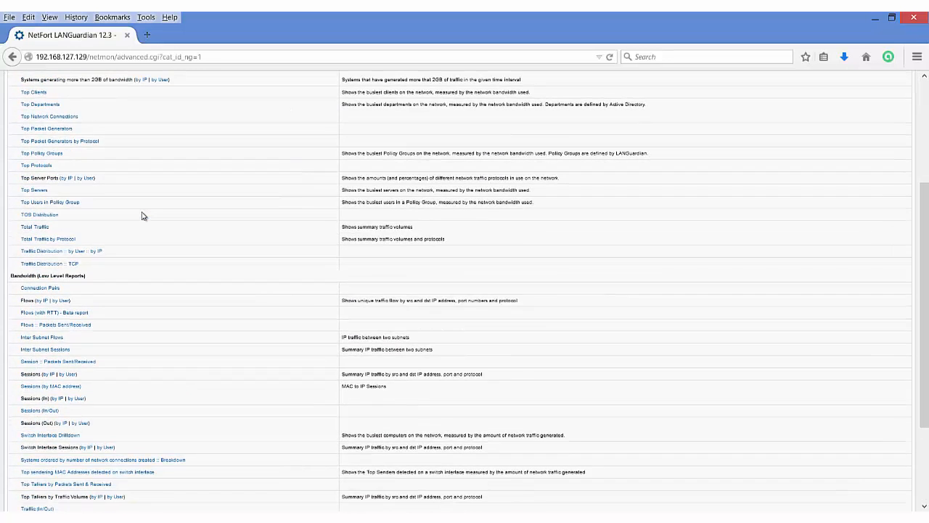
scroll(143, 215, "up", 4)
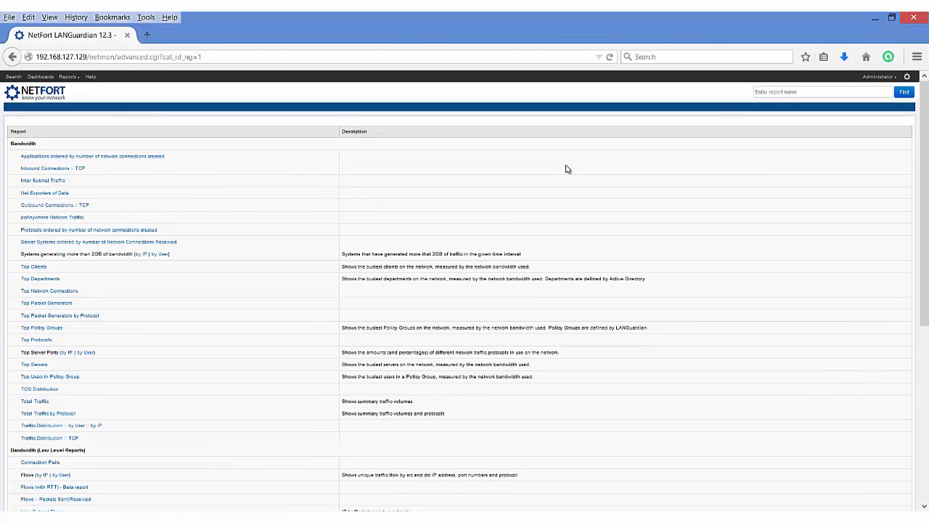
- Examine the PCAP file reader page and the options on the LANGuardian Configuration settings page
left_click(906, 77)
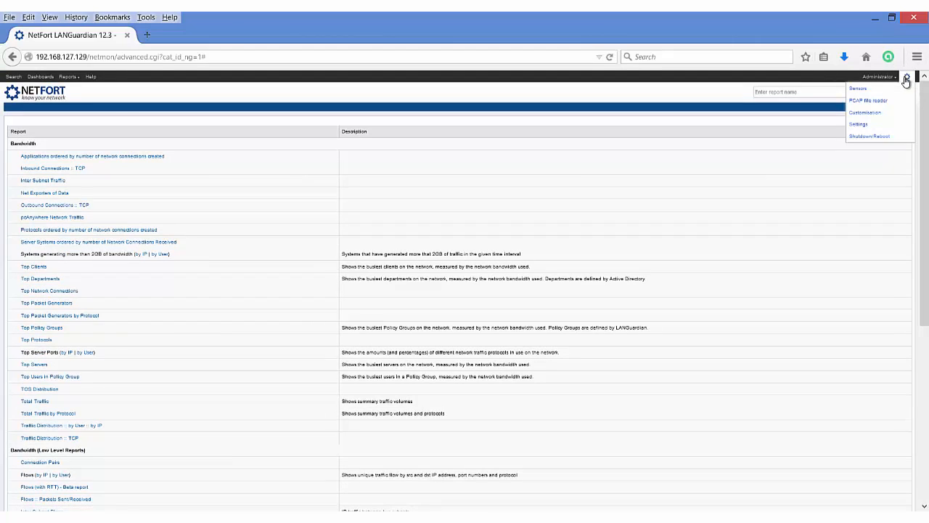
left_click(867, 102)
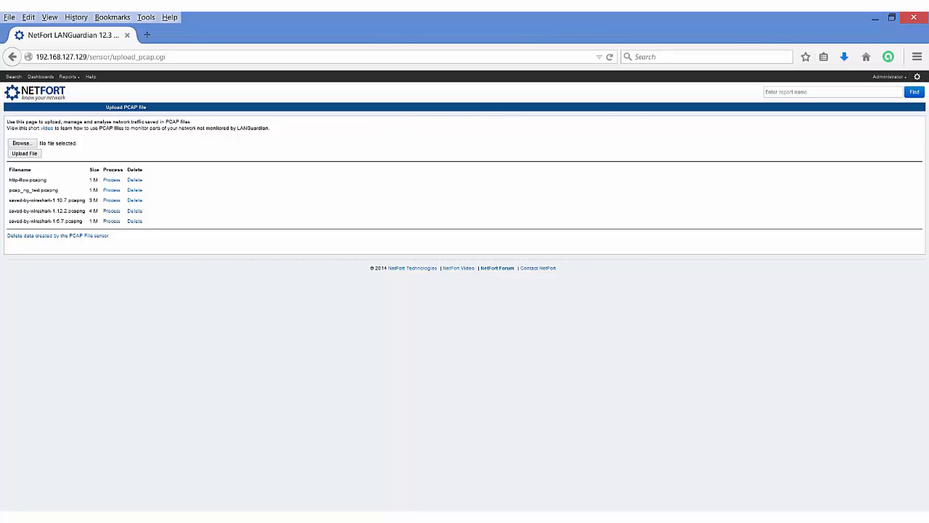
left_click(917, 77)
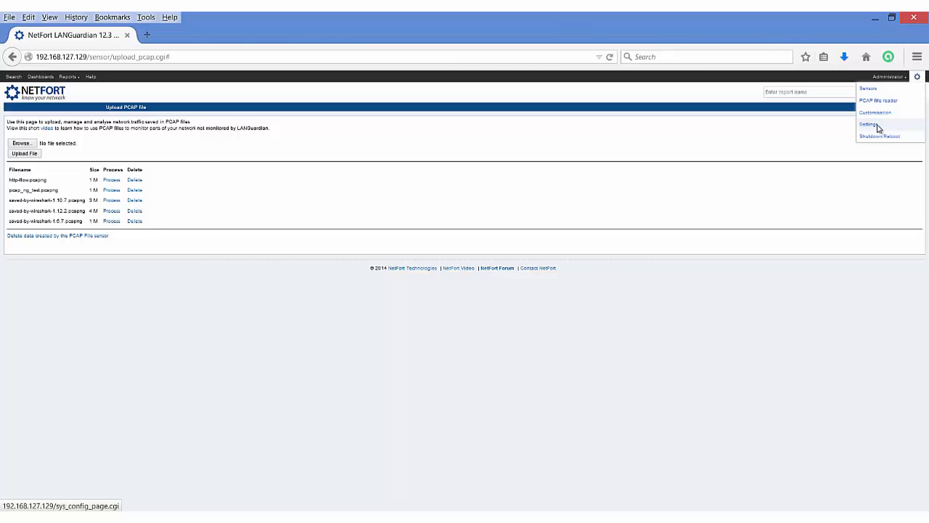
left_click(868, 124)
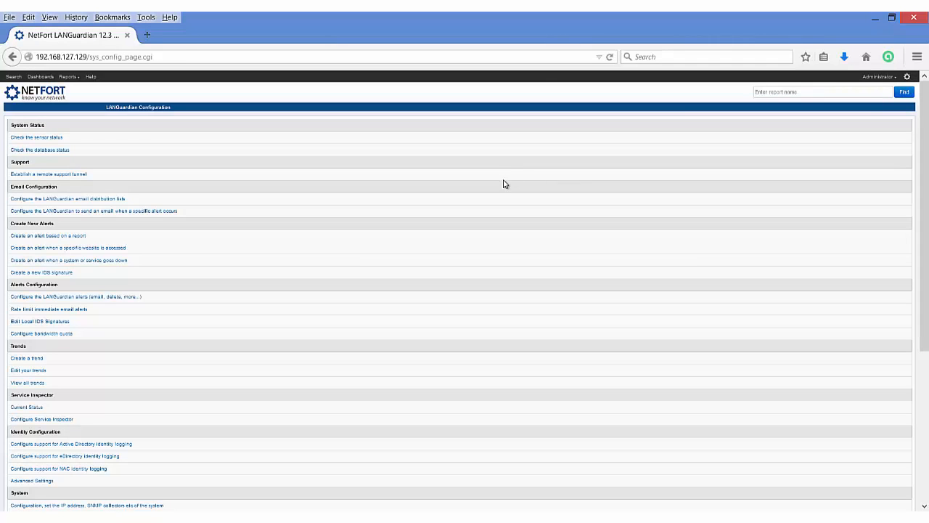
left_click(906, 78)
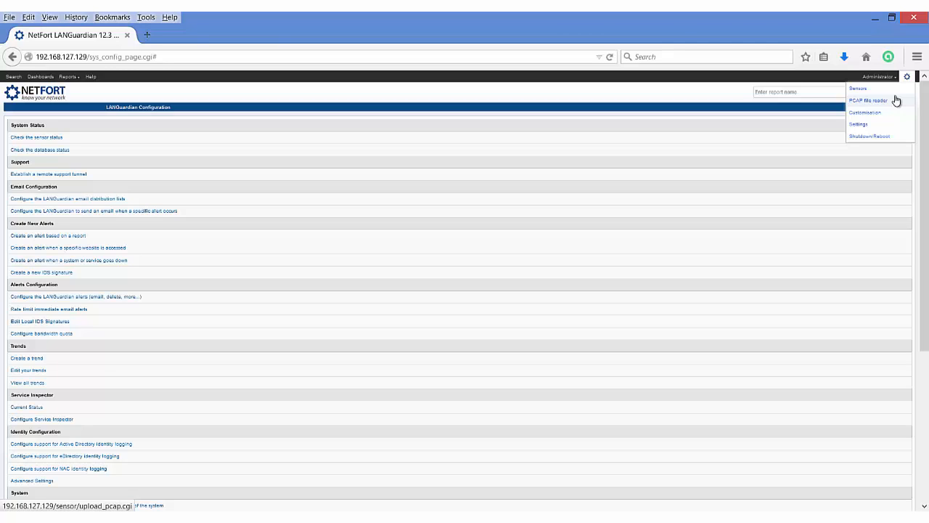
left_click(404, 206)
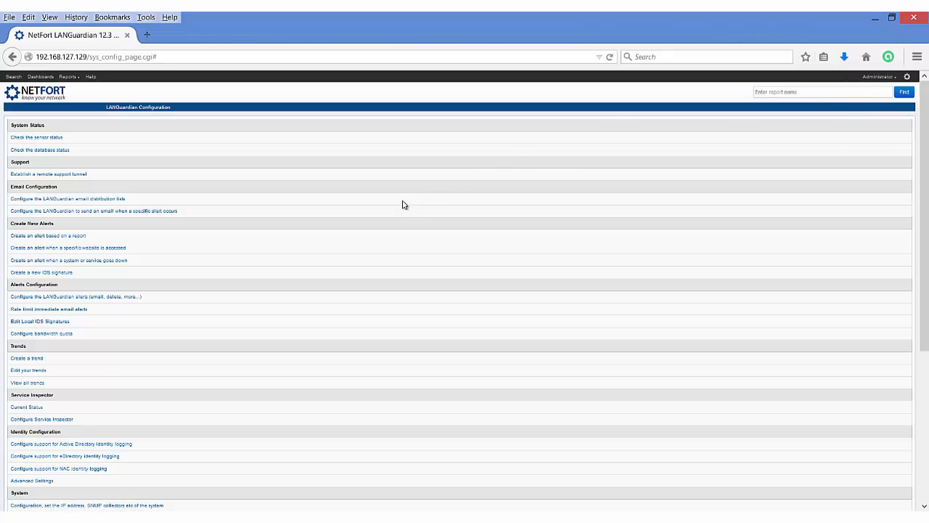
scroll(363, 274, "down", 5)
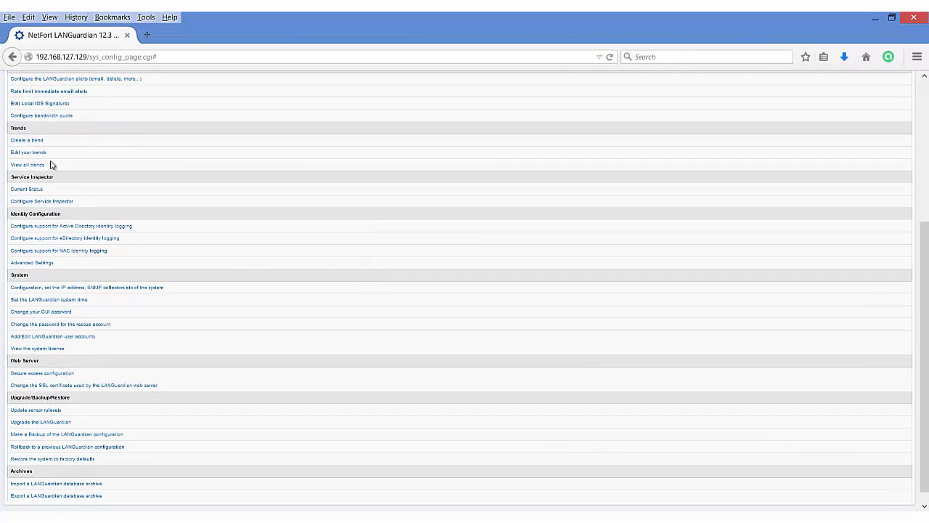
left_click_drag(51, 165, 4, 165)
scroll(145, 167, "up", 6)
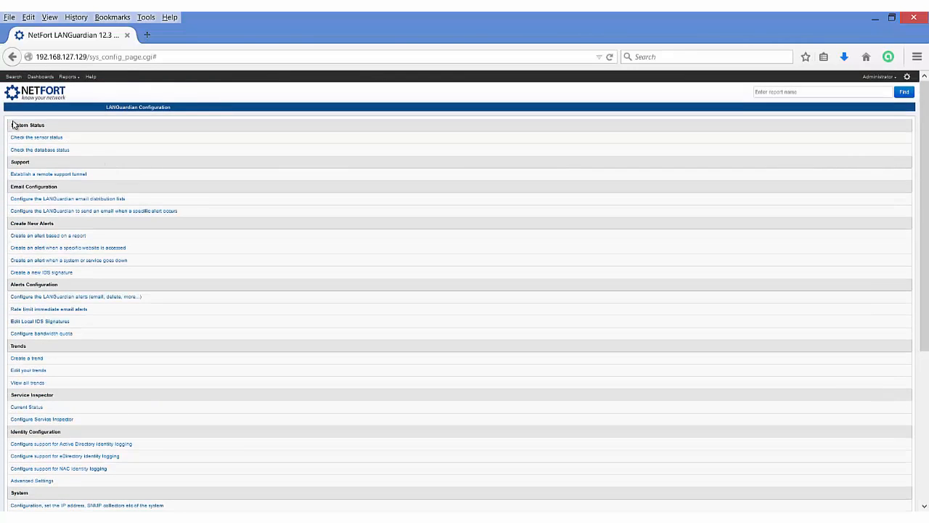
- Run a Bandwidth Troubleshooting search by IP address or subnet for 192.168.127.0/24
left_click(13, 77)
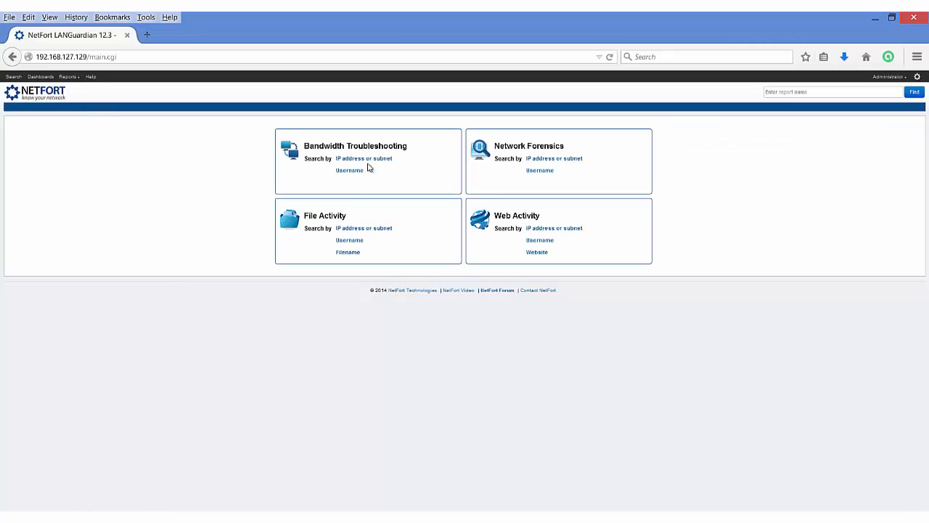
left_click(366, 159)
left_click(370, 175)
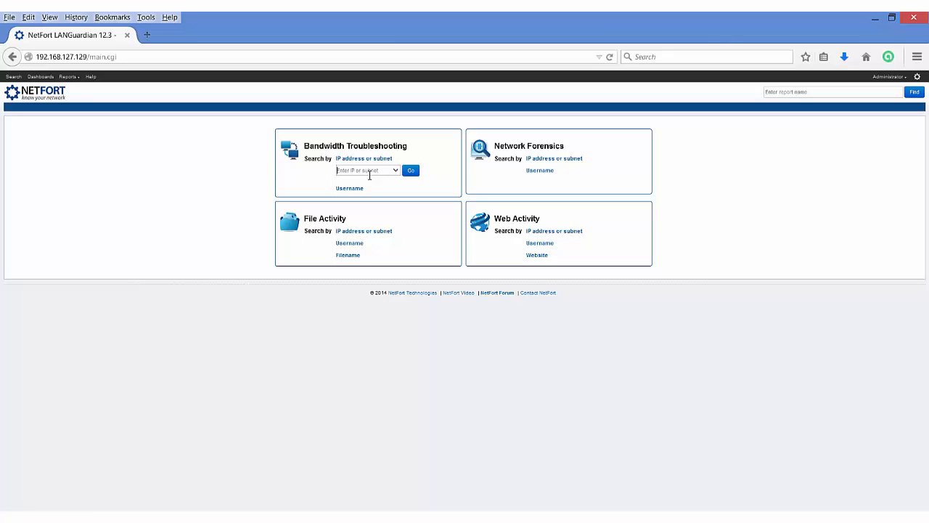
type("192")
type(".168")
type(".127.92")
type("4")
left_click(412, 171)
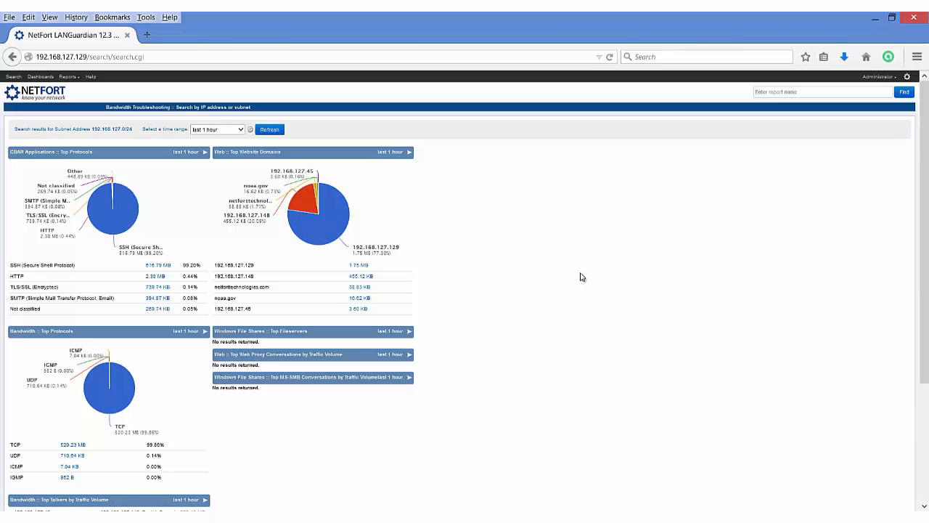
- Start adding a new NetFlow sensor from the sensors page and check the available NetFlow versions, leaving version 5 selected
left_click(907, 76)
left_click(890, 89)
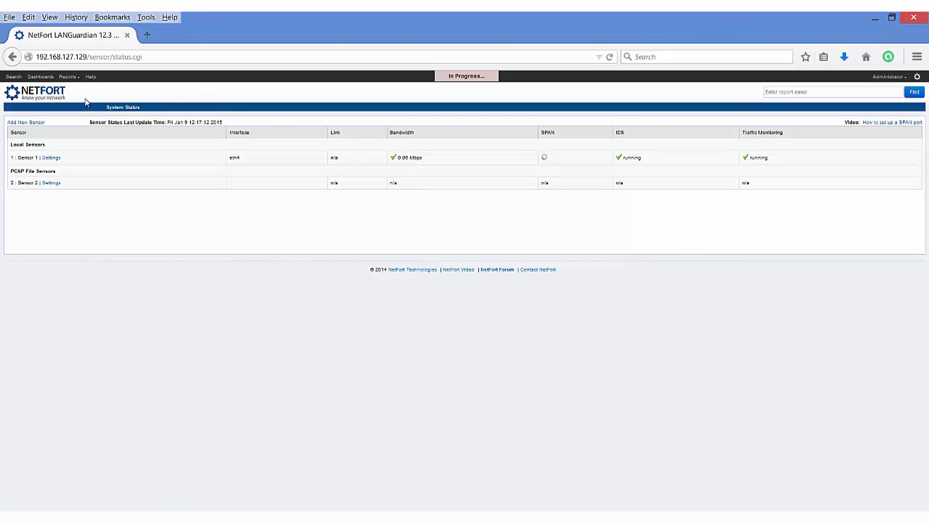
left_click(40, 125)
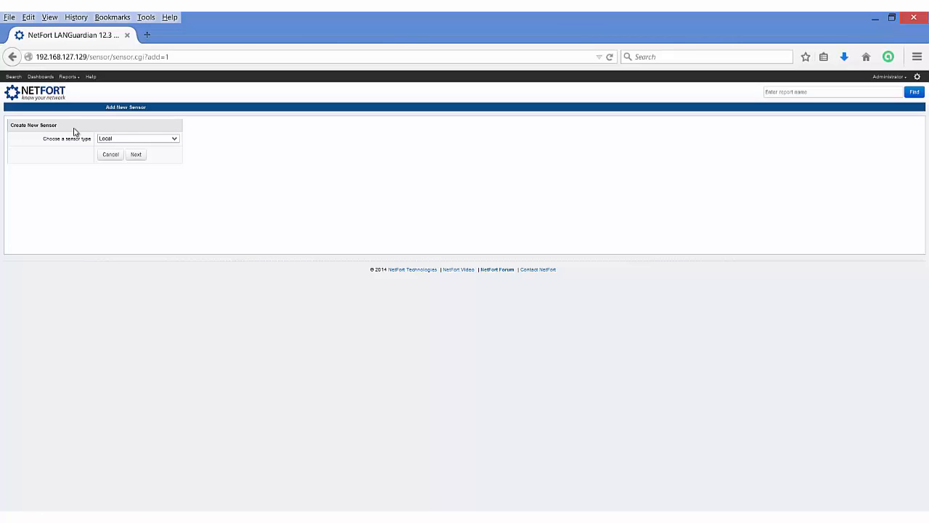
left_click(142, 141)
left_click(122, 163)
left_click(134, 155)
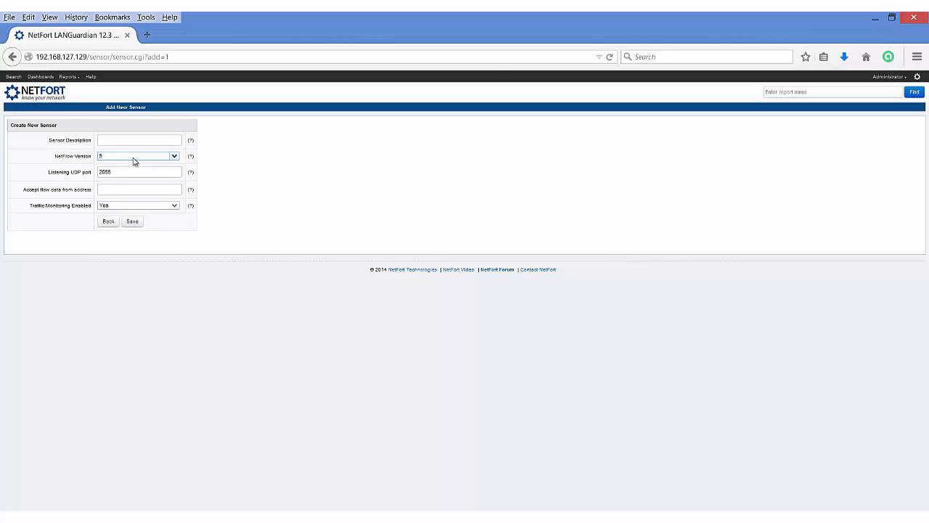
left_click(133, 160)
left_click(266, 191)
left_click(70, 79)
left_click(734, 519)
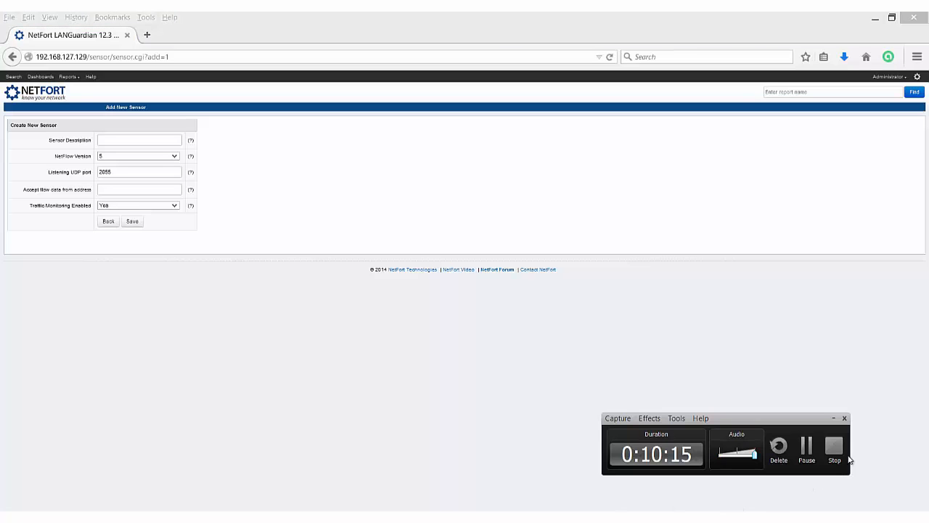